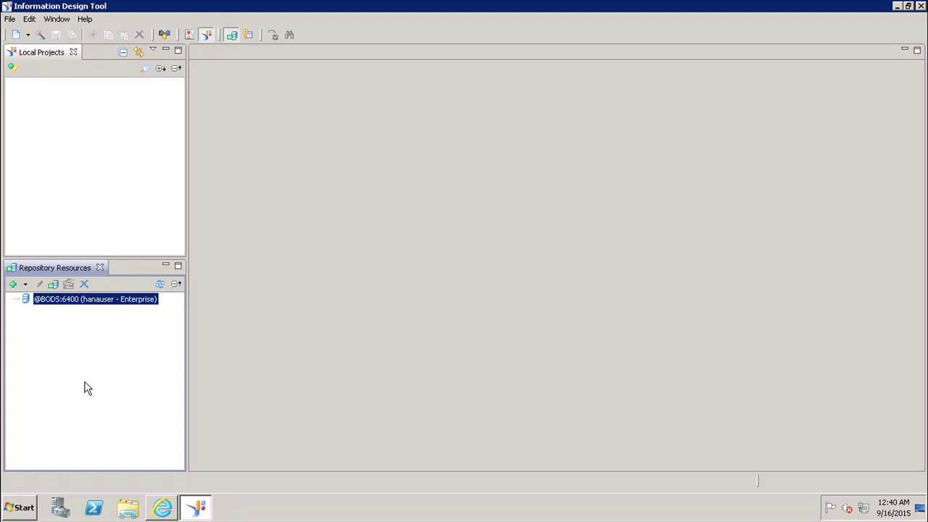
- Create a new local project named Test_HANA in the default workspace
left_click(10, 19)
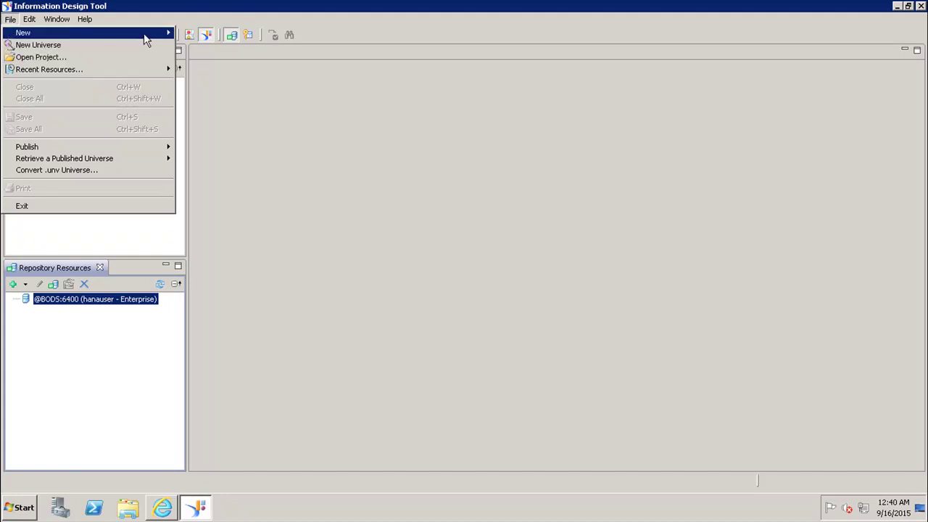
mouse_move(145, 41)
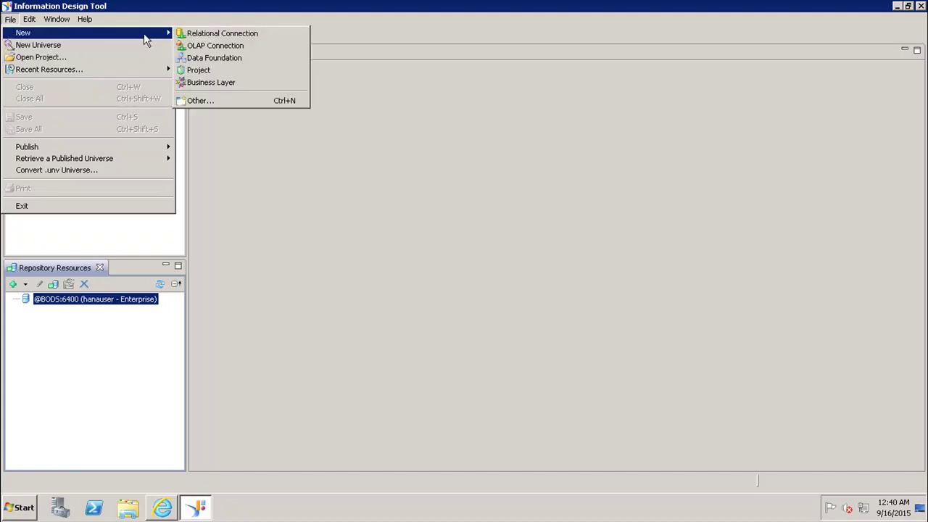
left_click(198, 70)
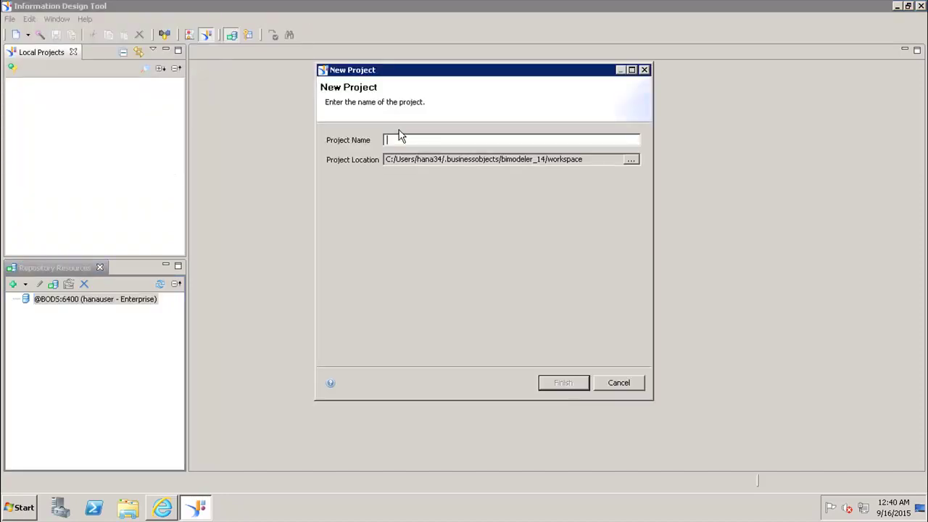
type("Test_HANA")
left_click(567, 386)
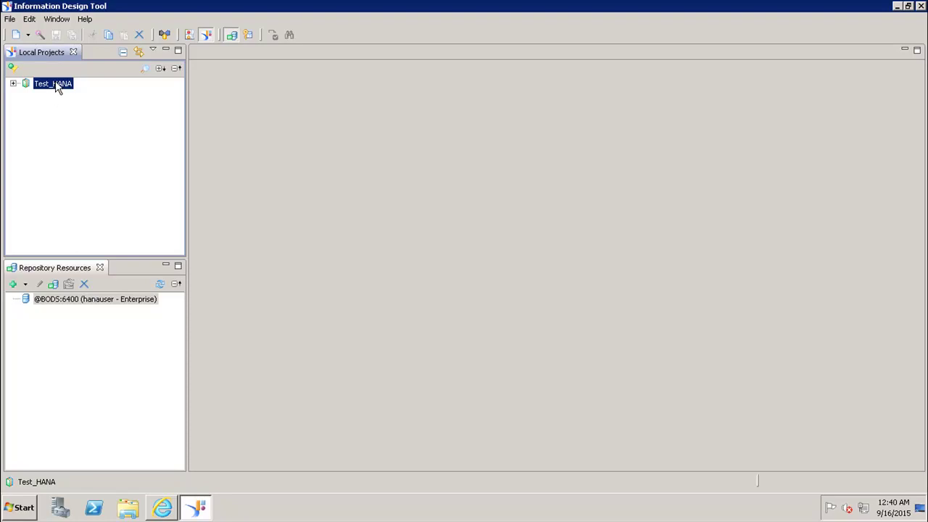
- Add a relational connection named Rel_HANA_con to Test_HANA and move on to driver selection
right_click(57, 88)
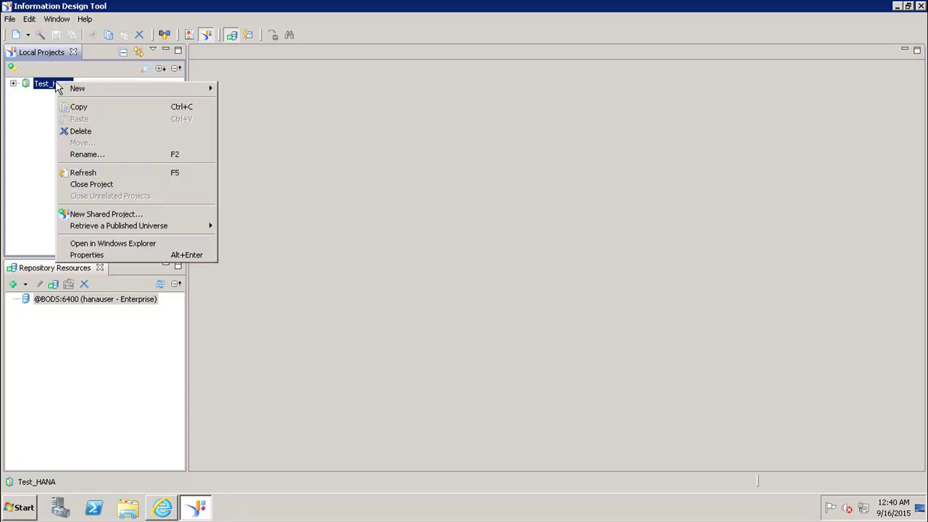
mouse_move(194, 96)
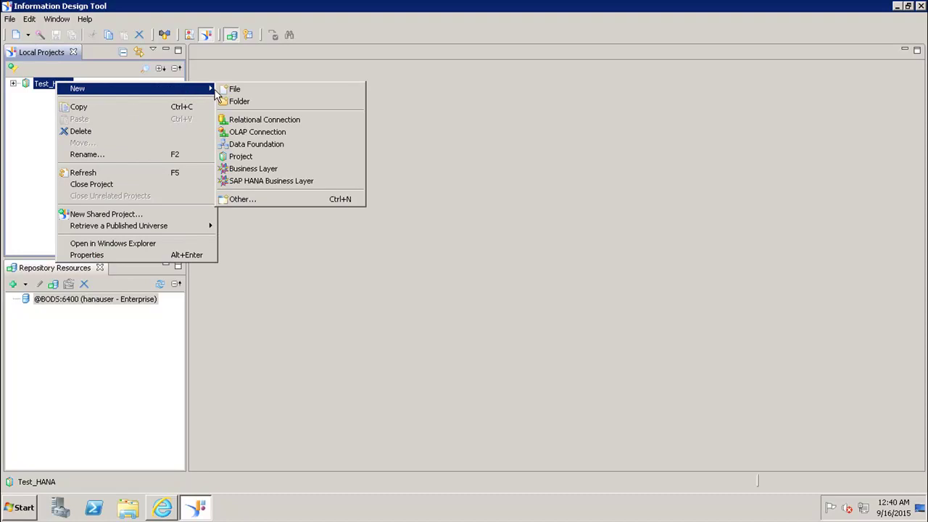
left_click(246, 122)
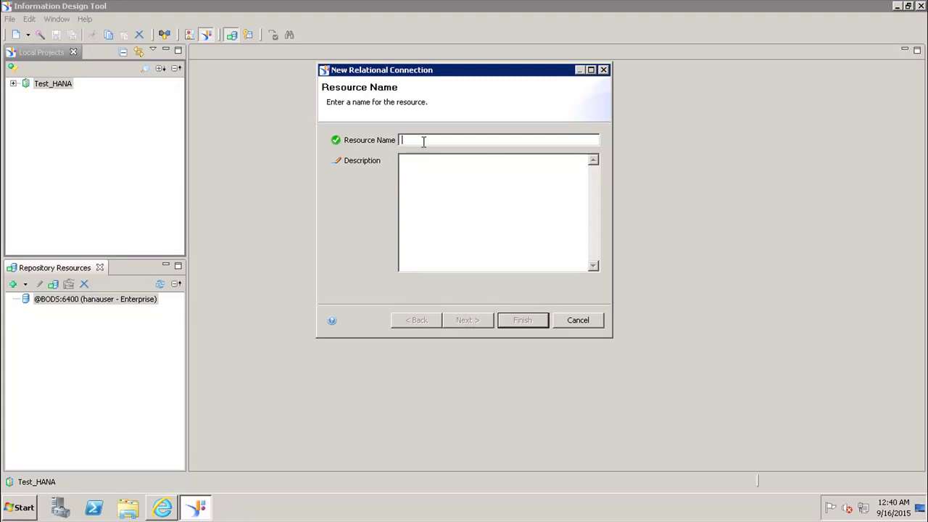
type("Re")
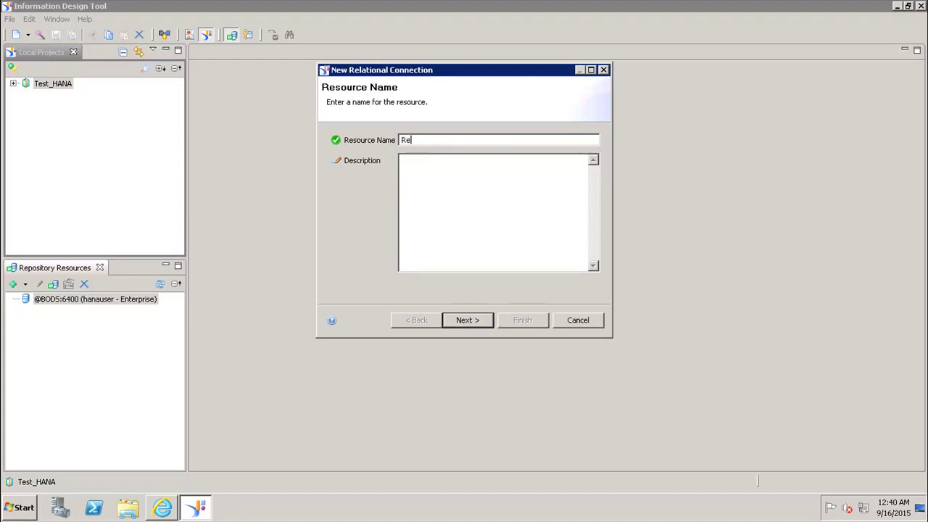
type("l_HANA_con")
left_click(470, 192)
left_click(473, 326)
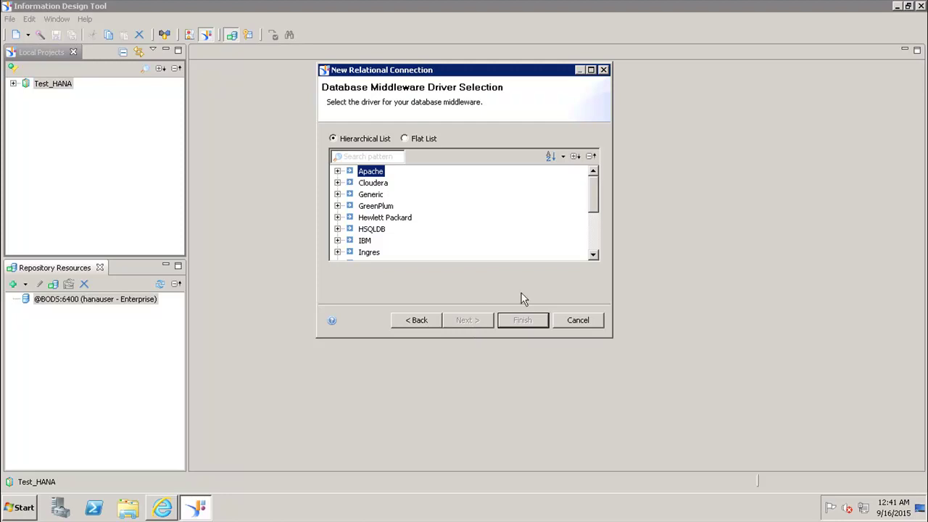
- Choose the SAP > SAP HANA database 1.0 > JDBC Drivers middleware for the connection
left_click(593, 255)
left_click(593, 255)
left_click(593, 255)
left_click(593, 255)
left_click(593, 255)
left_click(593, 255)
left_click(593, 256)
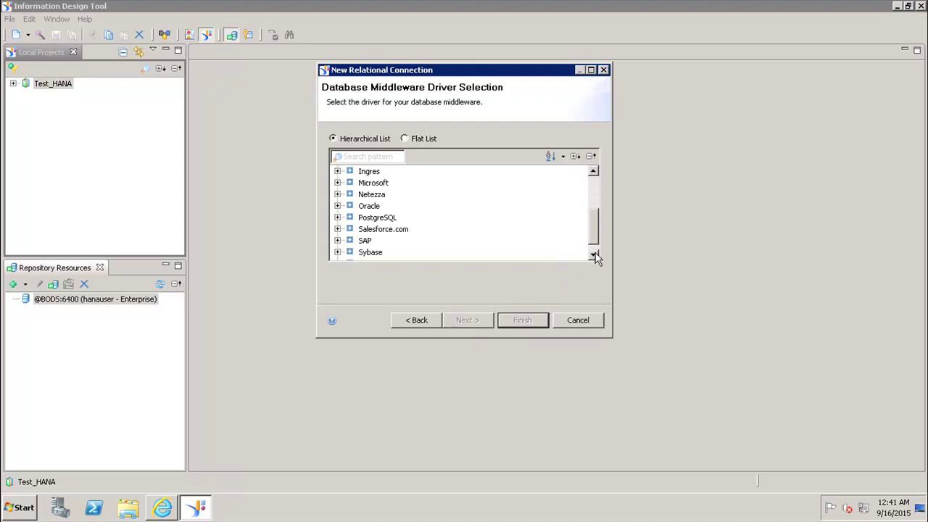
left_click(338, 241)
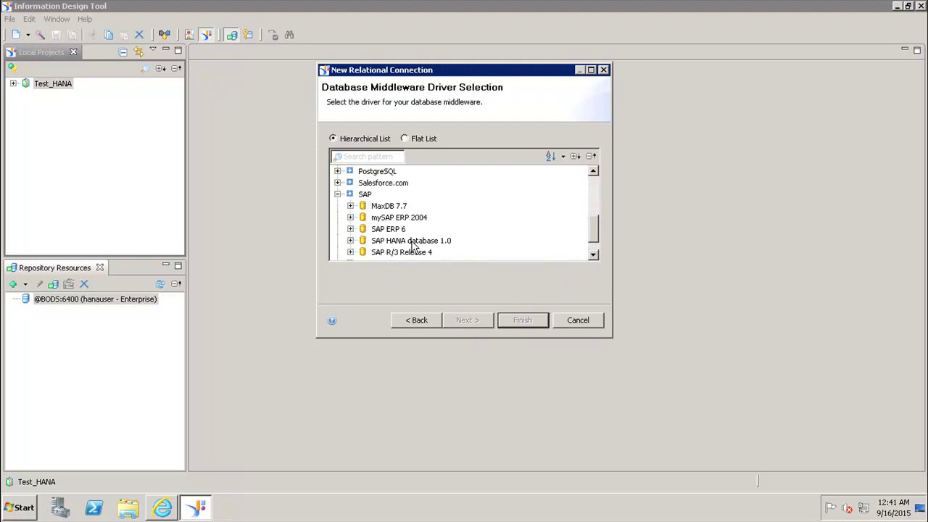
left_click(352, 243)
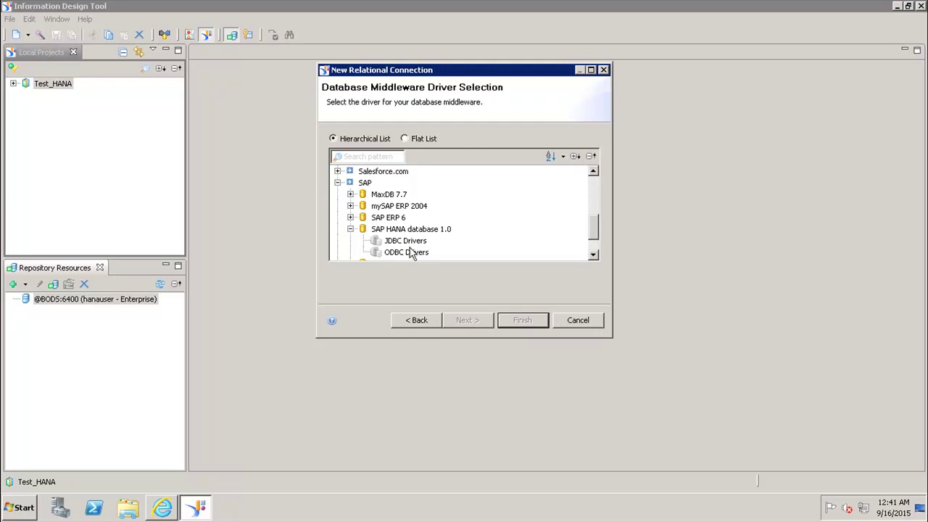
left_click(405, 241)
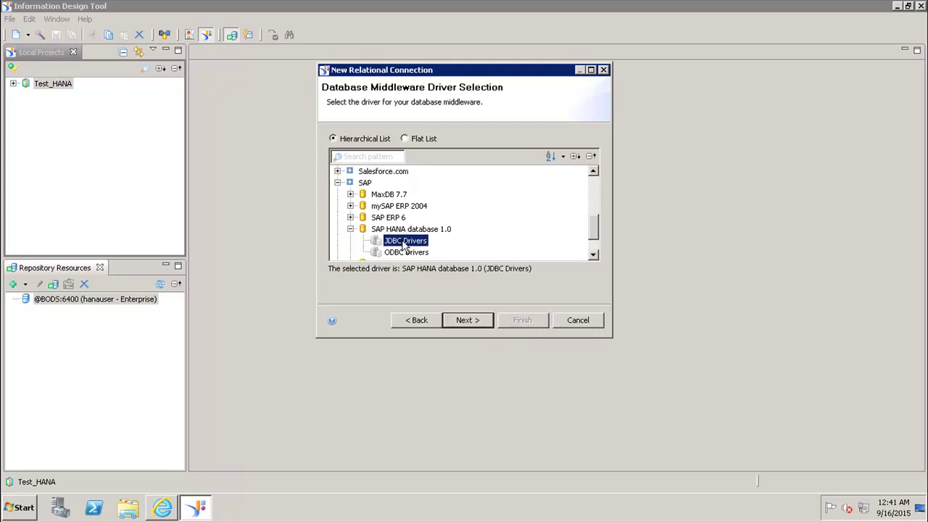
left_click(470, 319)
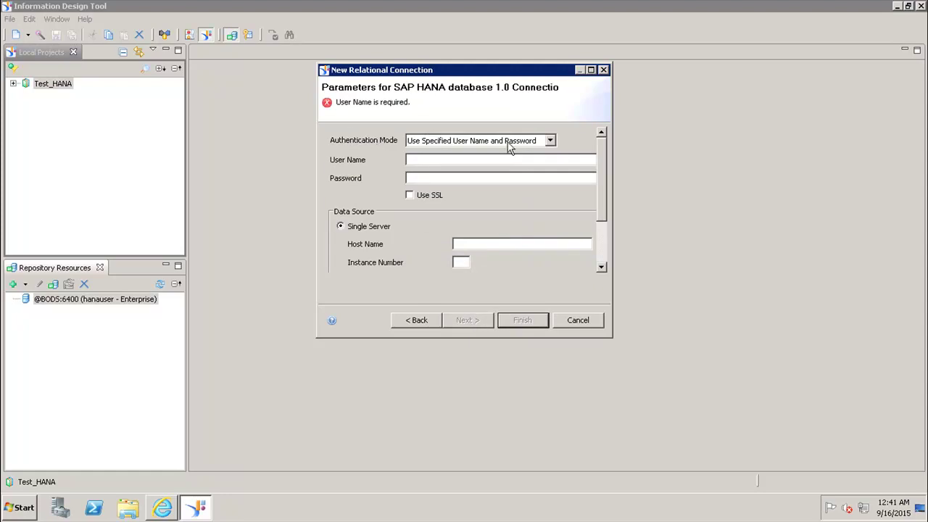
- Use specified user name and password authentication, entering the database user name and password
left_click(550, 141)
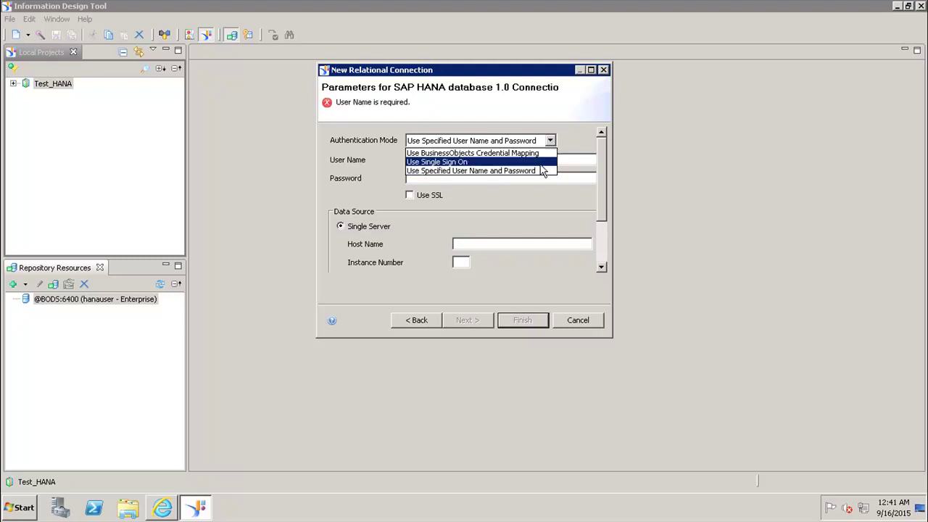
left_click(540, 172)
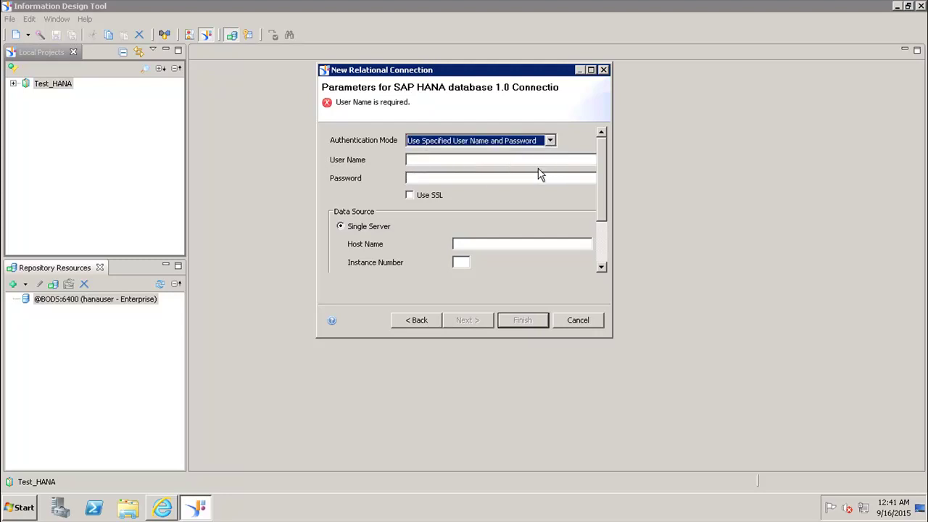
left_click(469, 160)
type("hanauser")
left_click(500, 177)
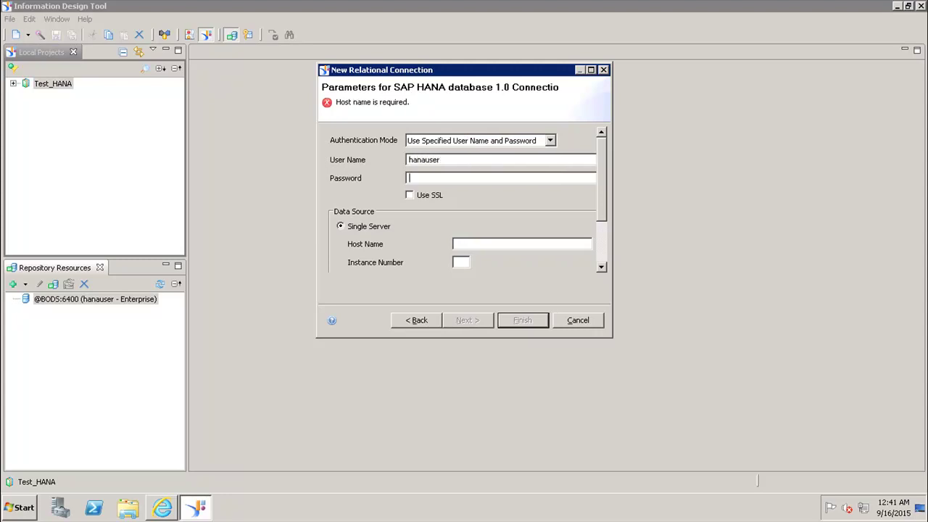
type("P")
type("*****")
type("*****")
- Set HANA host best and instance number 03, then continue to the pool settings
type("best")
key("Tab")
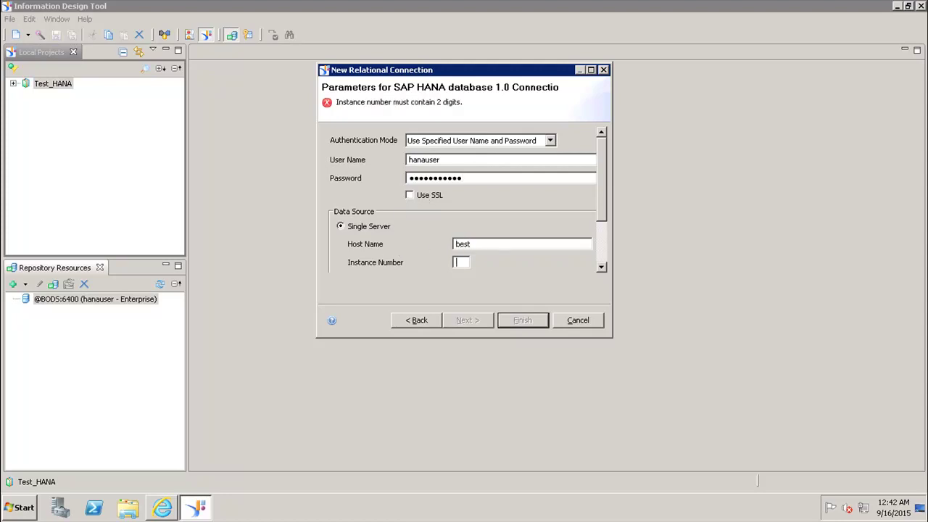
type("03")
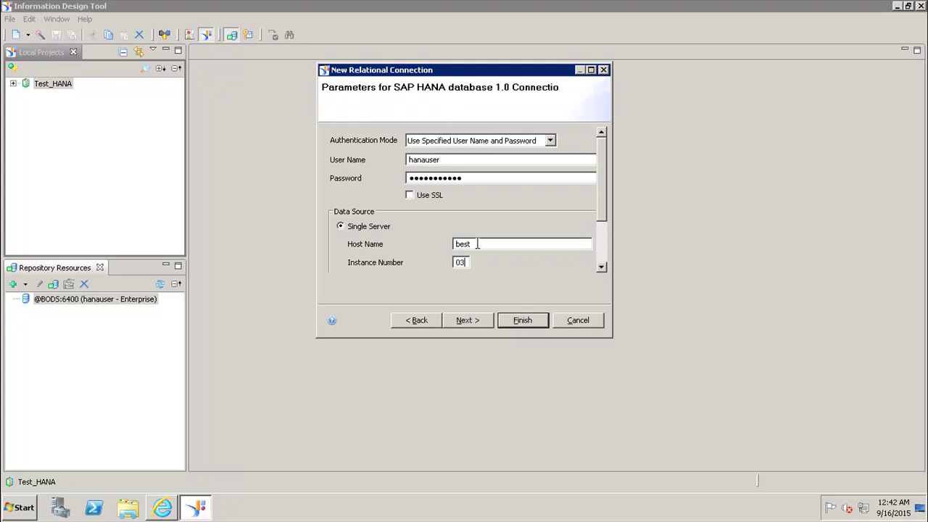
left_click(473, 320)
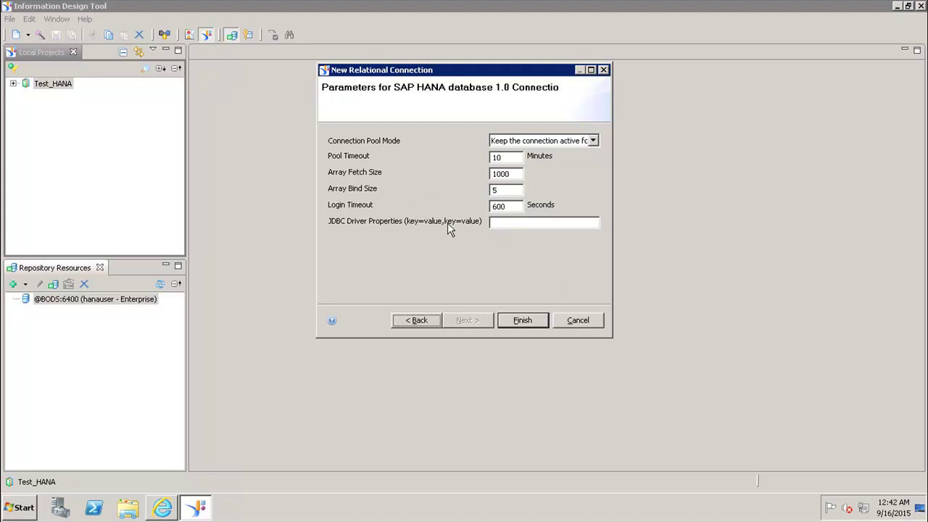
- Finish the wizard so Rel_HANA_con.cnx is created under Test_HANA
left_click(521, 323)
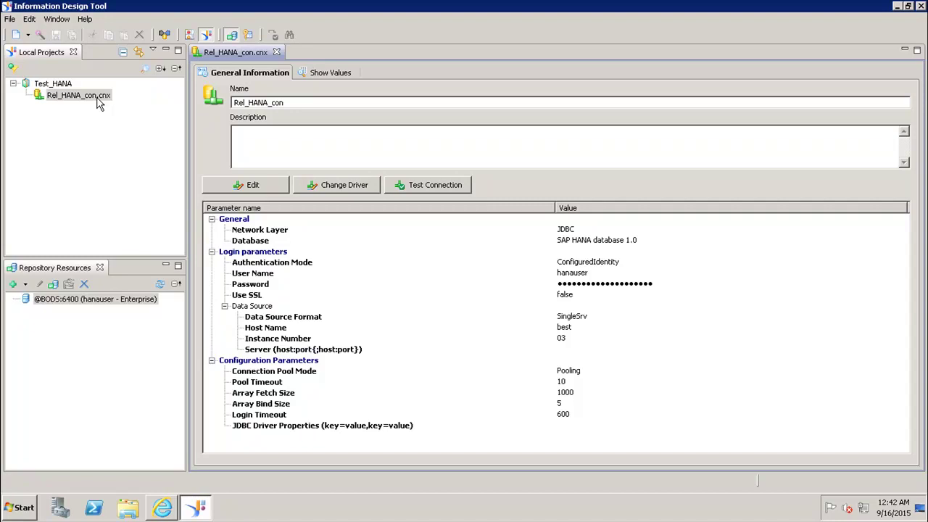
- Test Rel_HANA_con.cnx successfully, then open its edit settings and cancel without changes
left_click(100, 103)
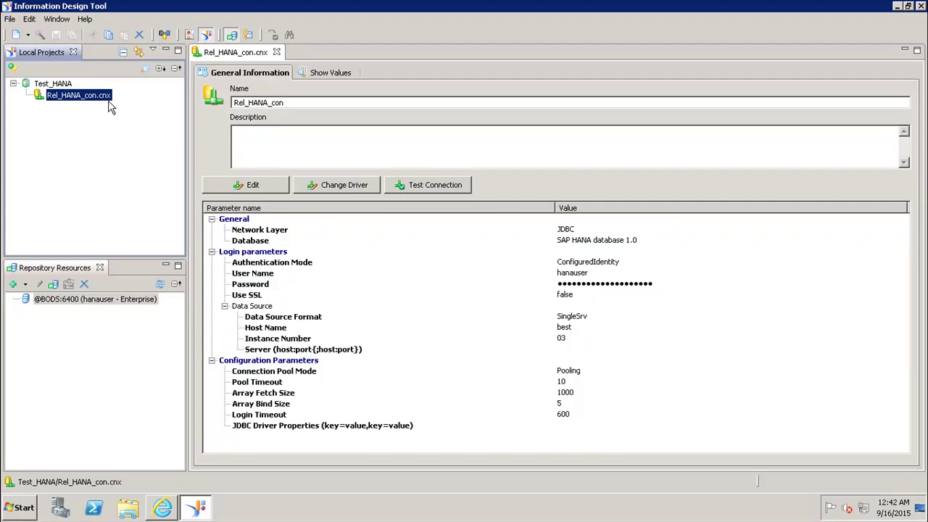
left_click(427, 187)
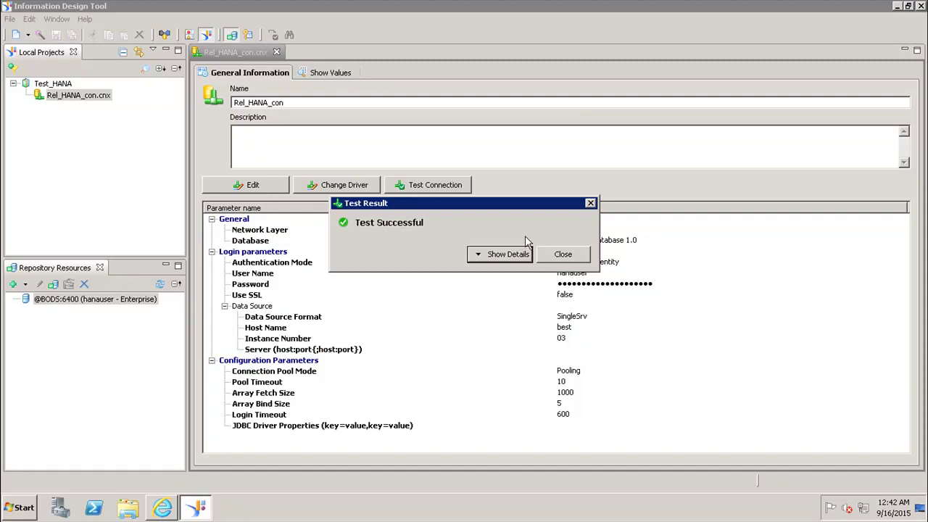
left_click(561, 253)
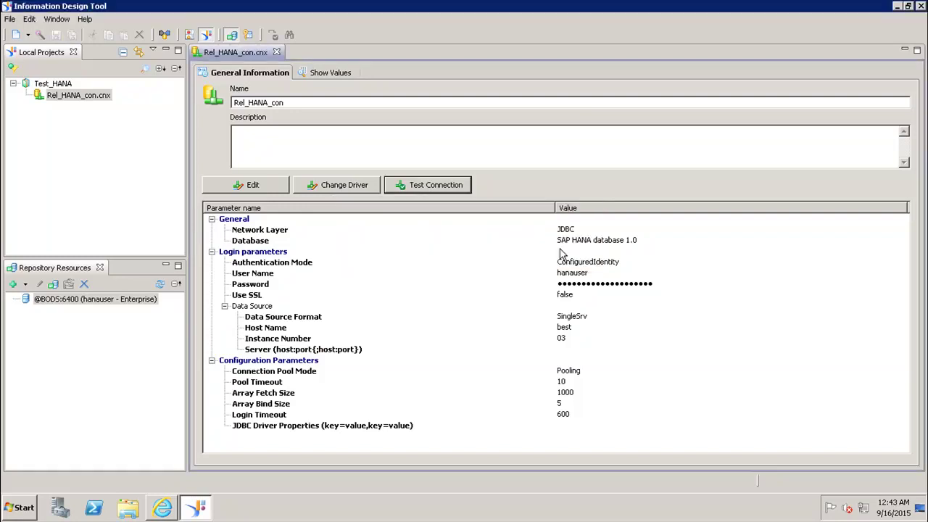
left_click(232, 188)
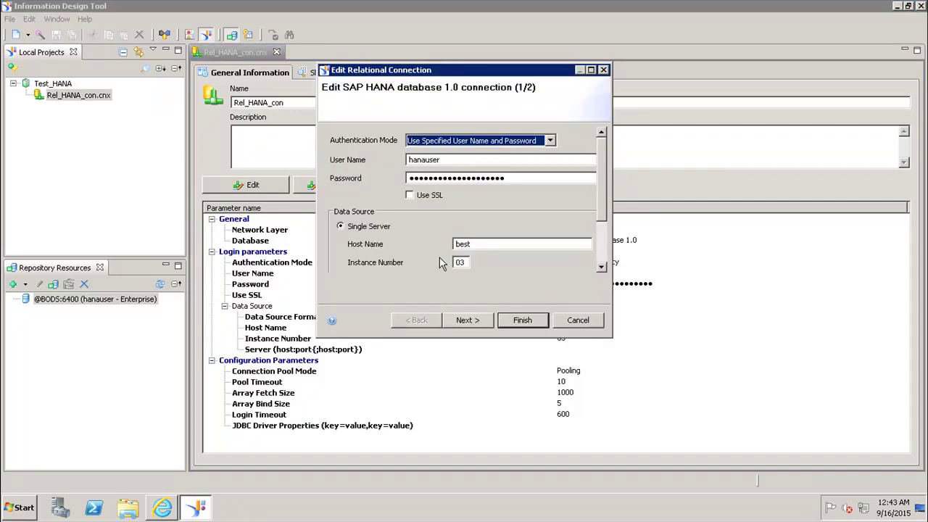
left_click(572, 320)
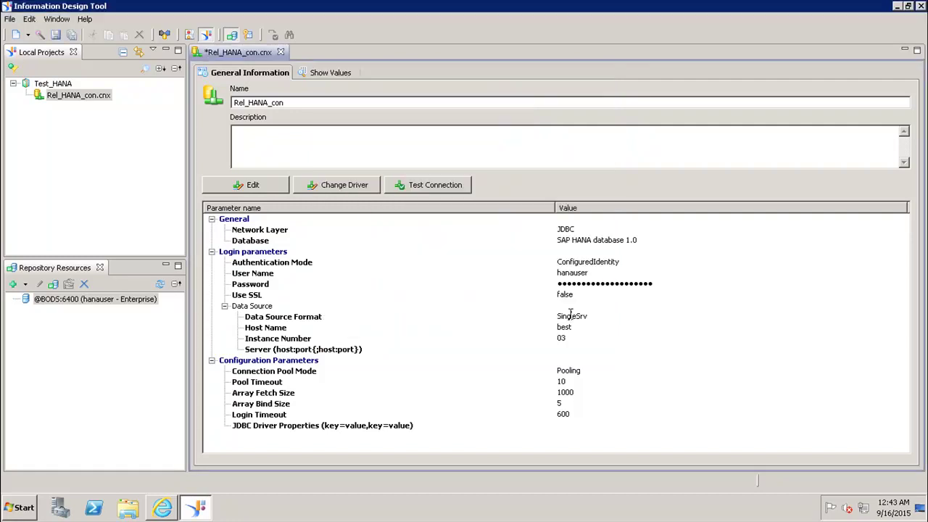
left_click(73, 100)
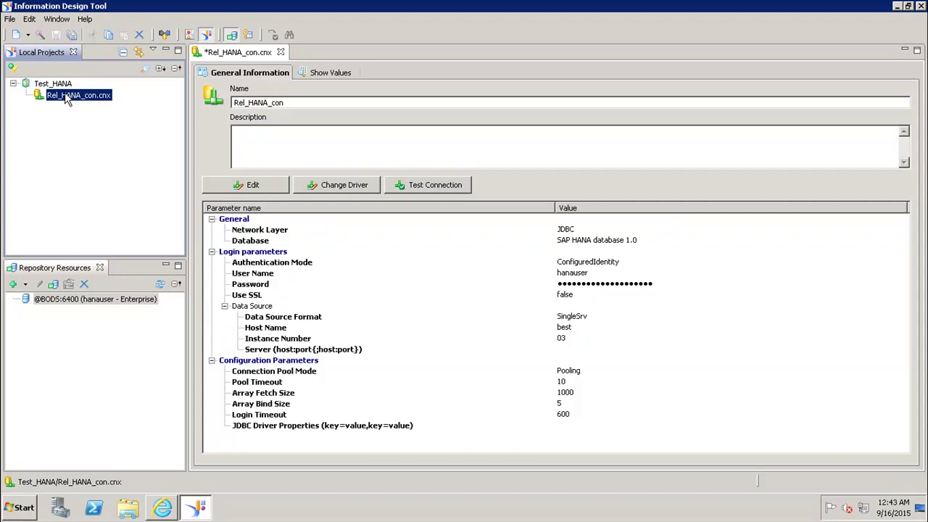
- Log in to the repository and publish Rel_HANA_con.cnx into its Connections folder
right_click(67, 99)
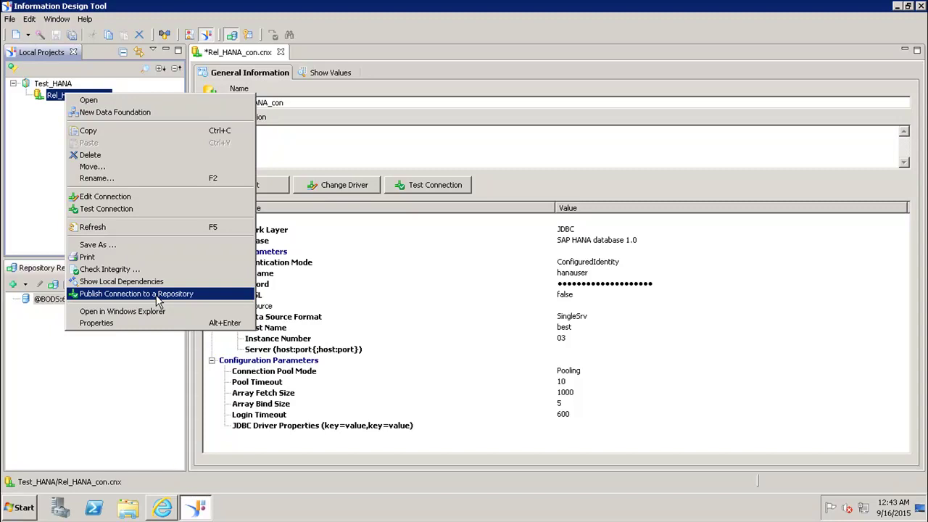
left_click(158, 294)
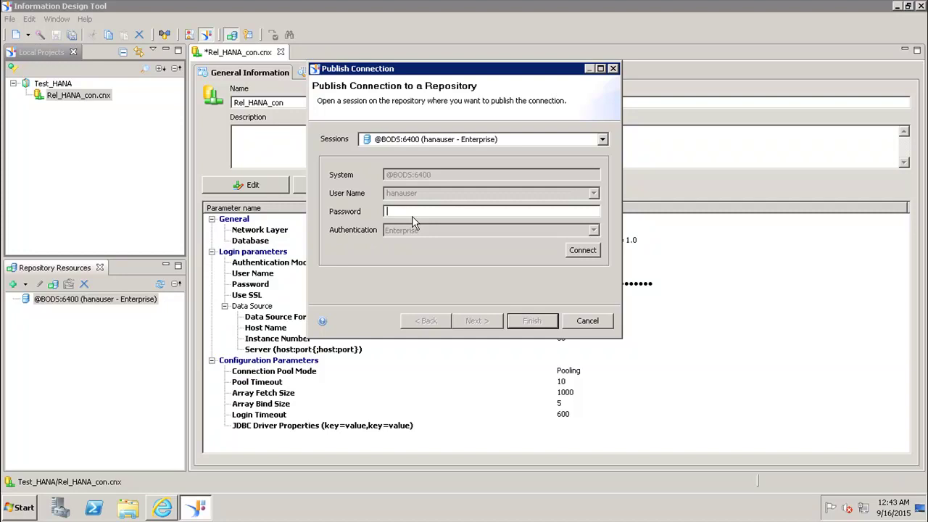
type("***********")
left_click(584, 251)
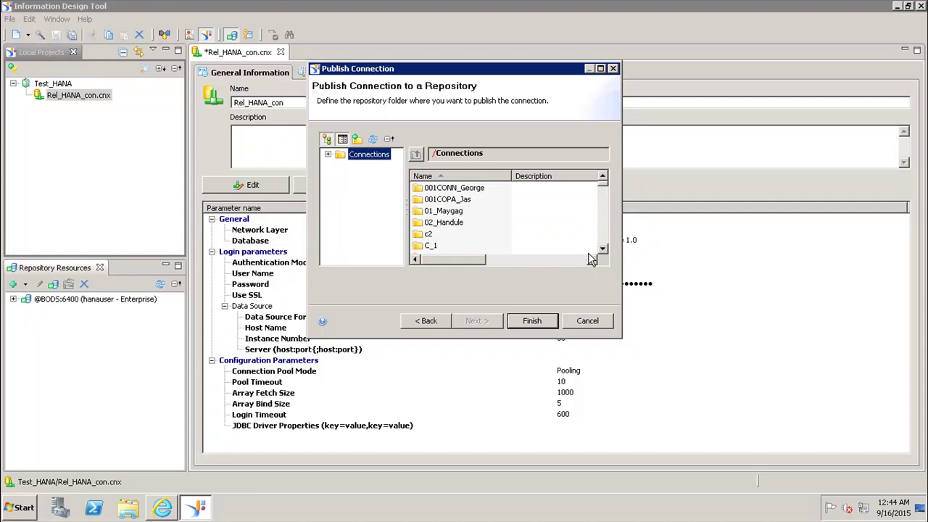
left_click(328, 155)
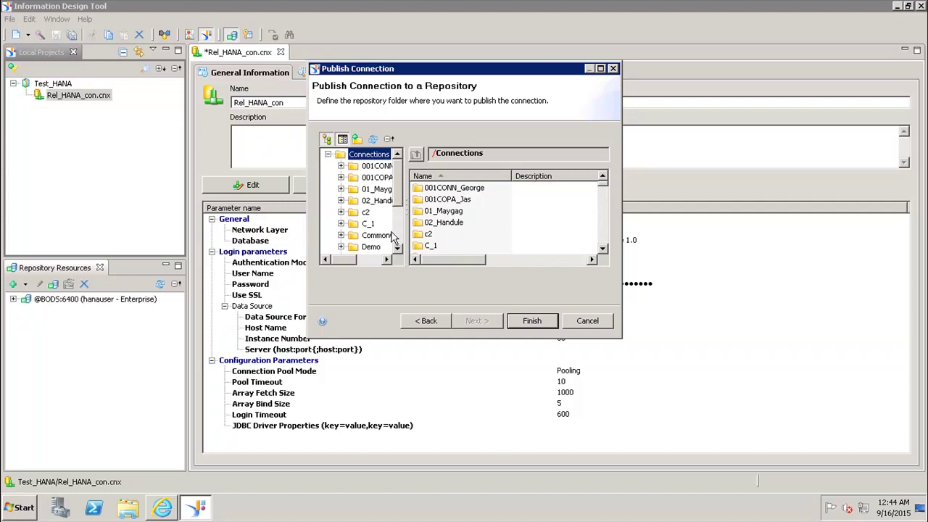
left_click(534, 328)
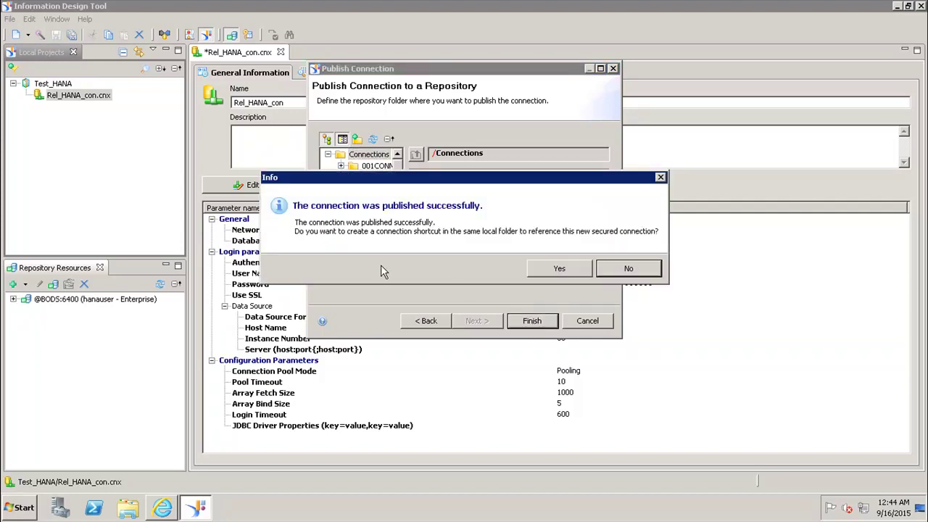
- Accept creating the Rel_HANA_con.cns shortcut, review it beside the .cnx, then minimize the tool
left_click(552, 274)
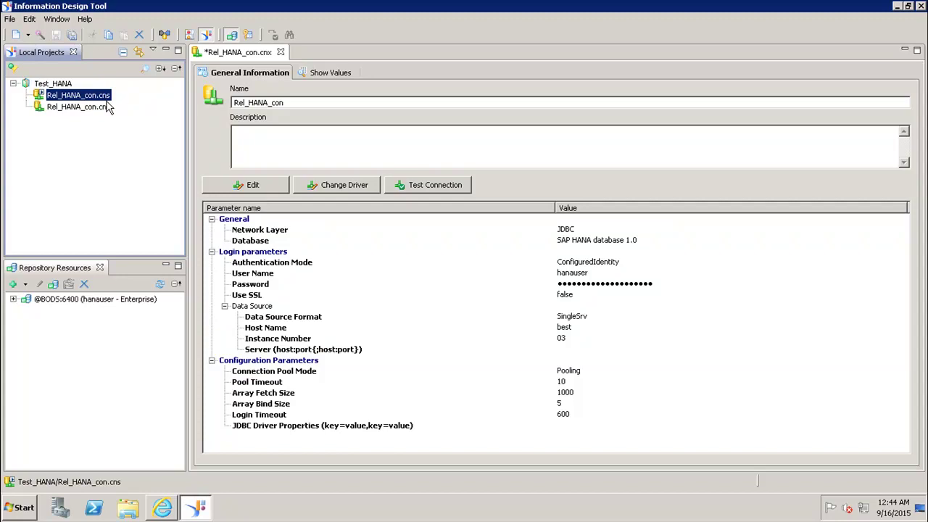
left_click(97, 109)
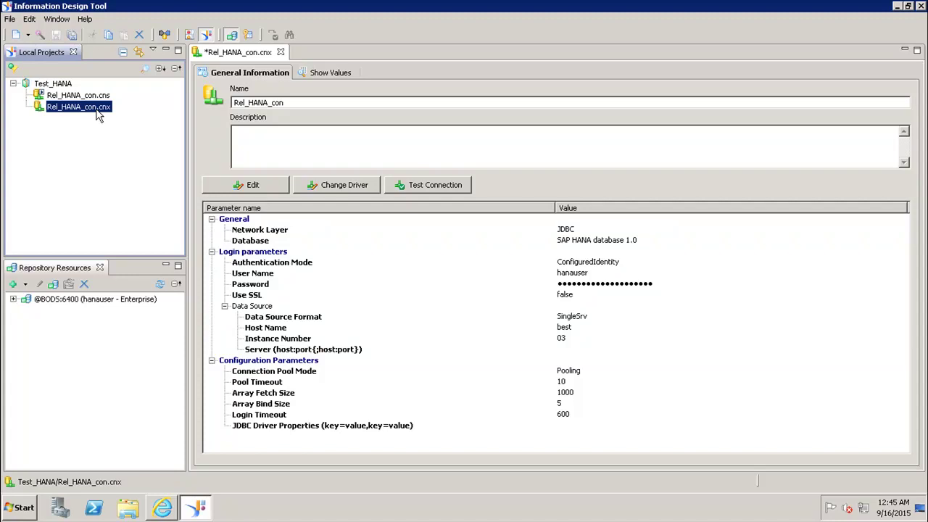
left_click(92, 97)
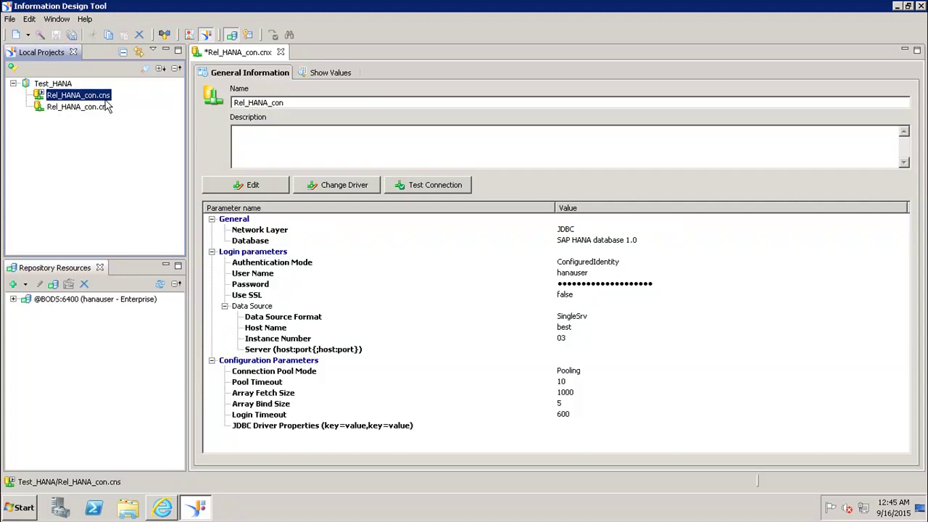
left_click(897, 6)
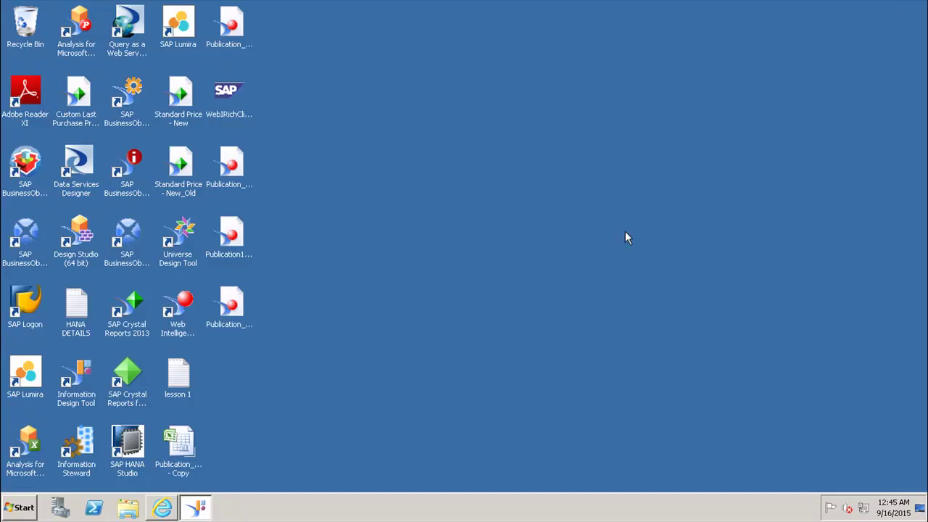